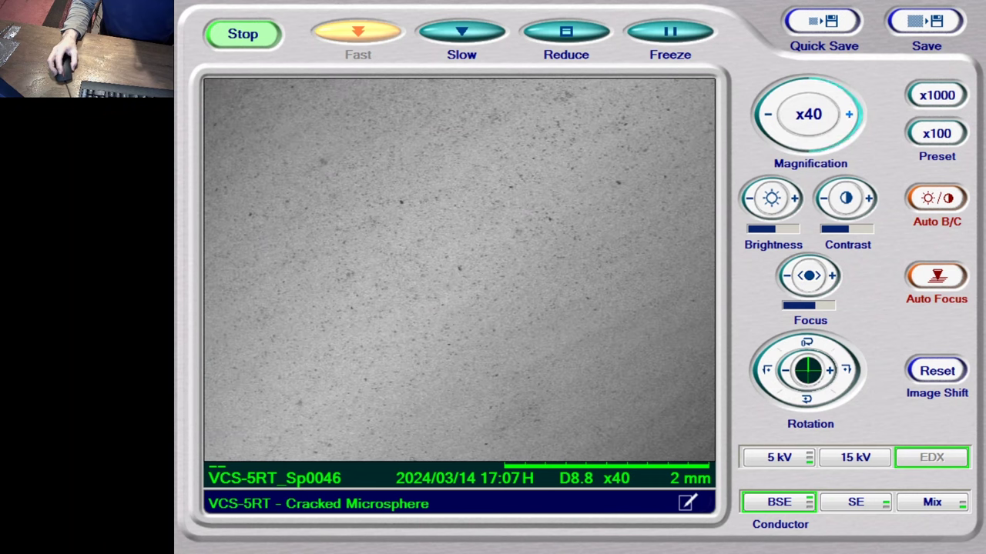
# Auto-focus the x40 BSE live image of the cracked microsphere.
pyautogui.click(928, 285)
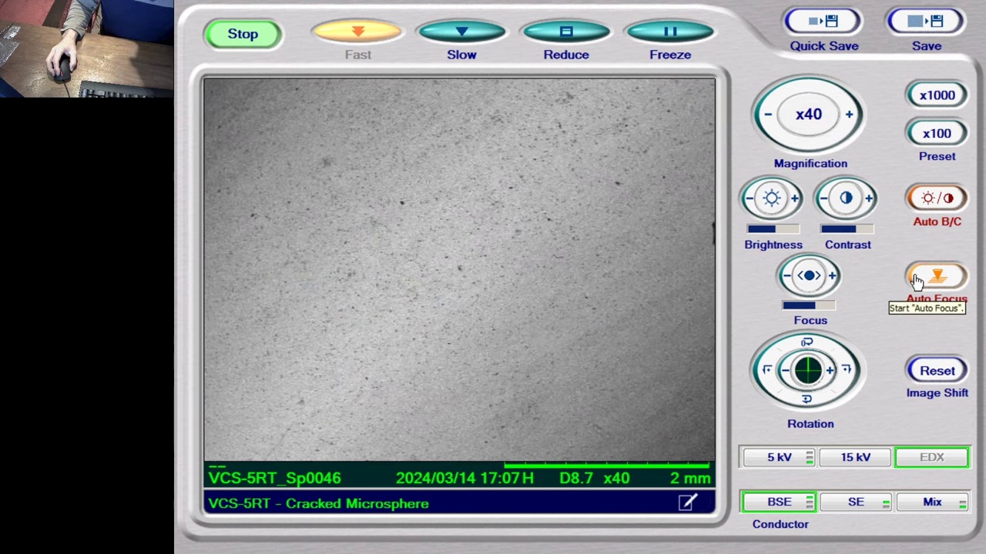
# Capture a slow scan at x40 and save it as TIFF VCS-5RT_Sp0046(x40).
pyautogui.click(850, 115)
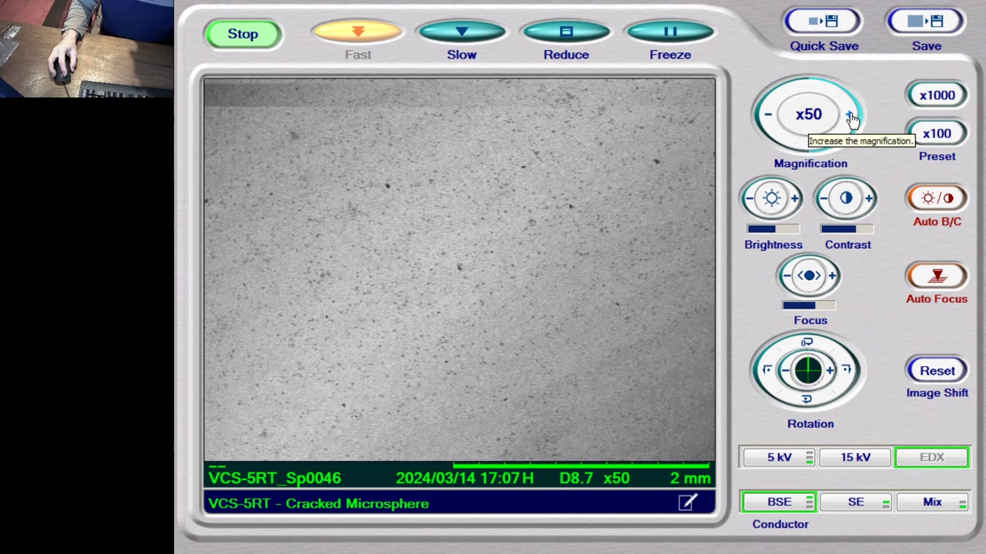
pyautogui.click(770, 117)
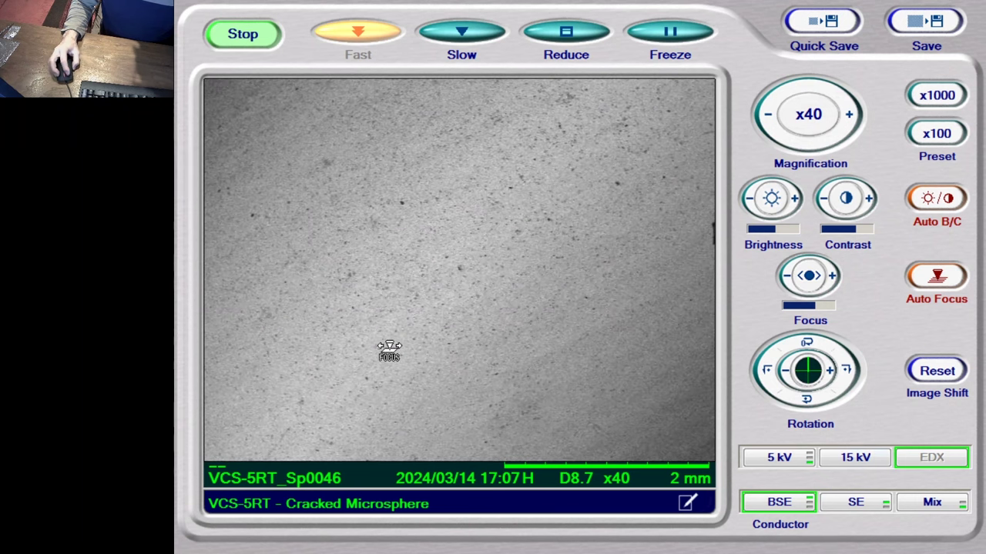
pyautogui.click(912, 31)
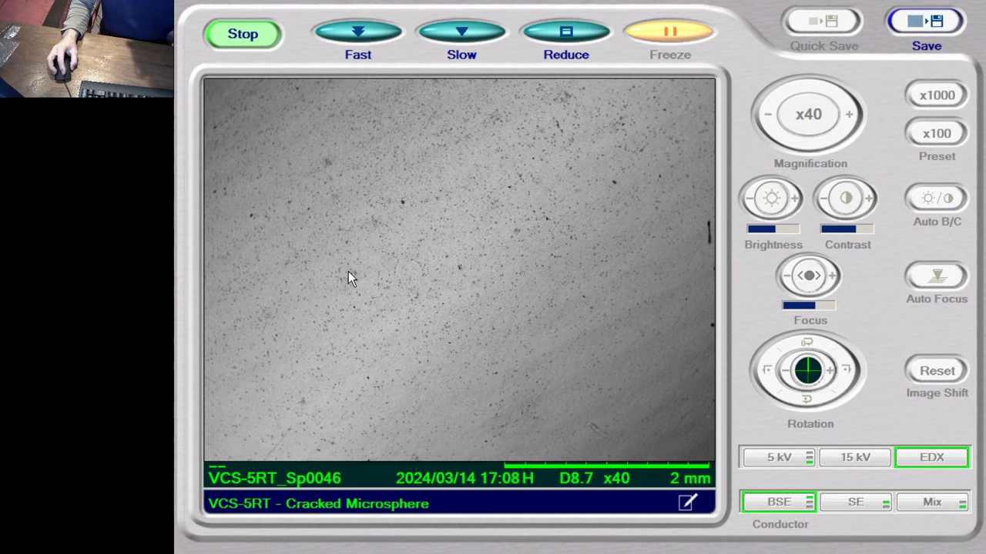
pyautogui.hotkey('ctrl', 's')
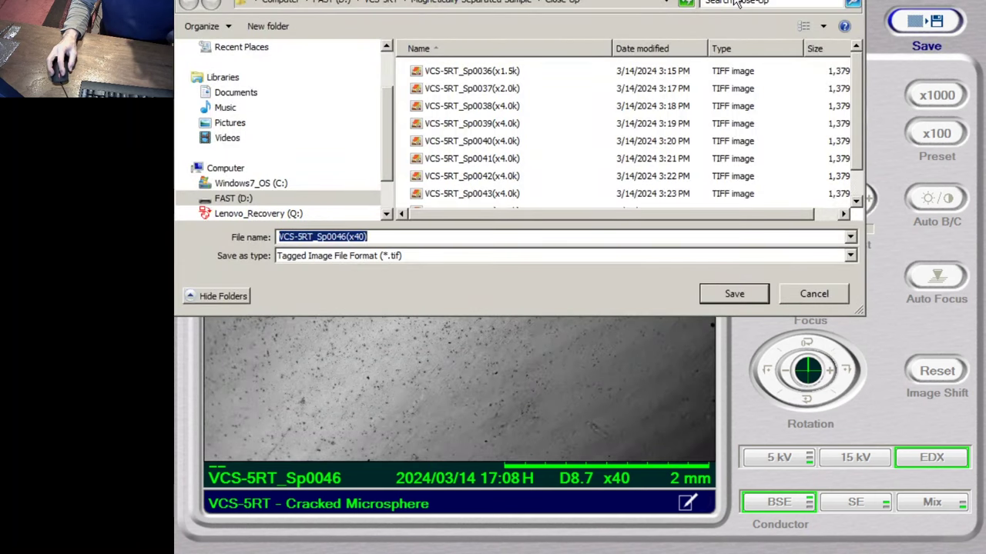
pyautogui.press('Return')
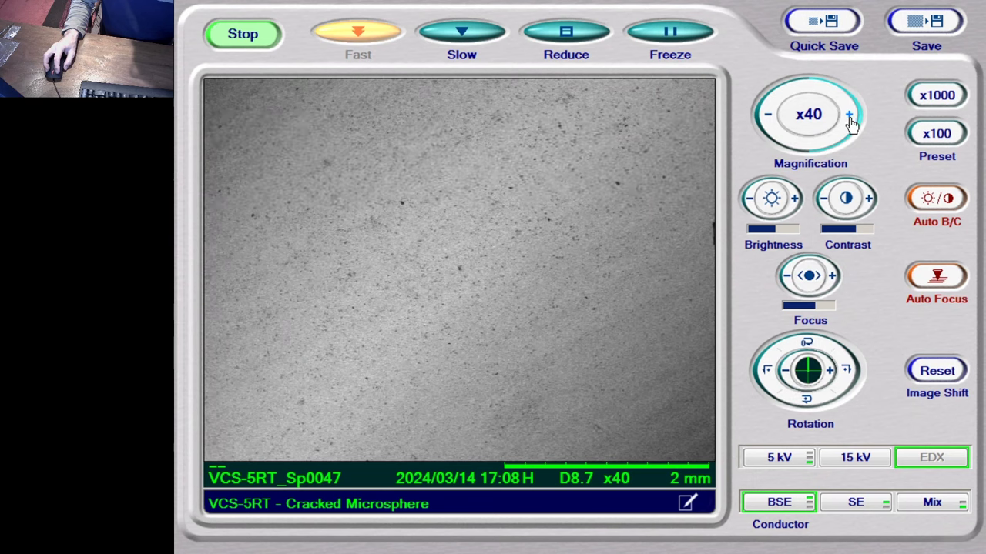
# Raise the magnification from x40 to x100.
pyautogui.click(849, 116)
pyautogui.click(849, 116)
pyautogui.click(849, 115)
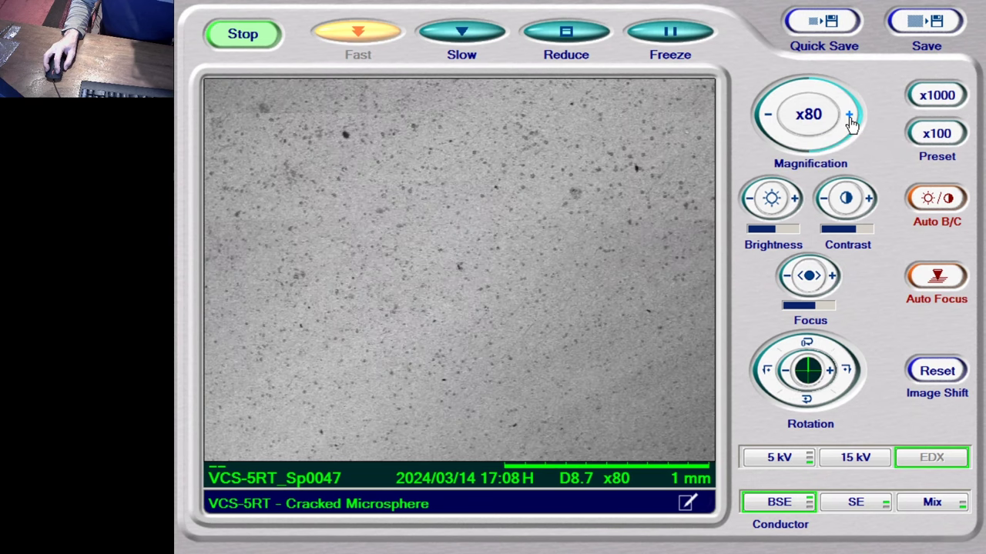
pyautogui.click(849, 115)
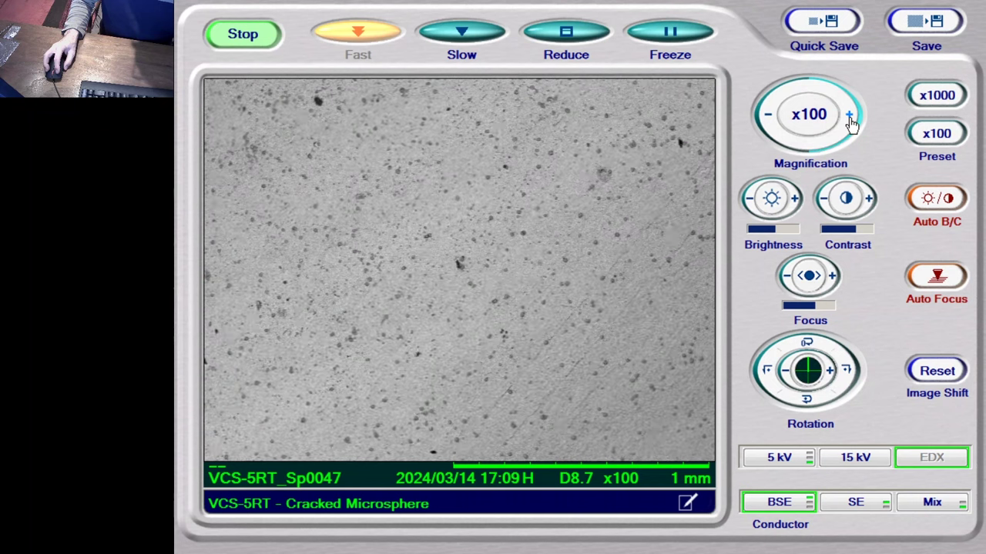
# Zoom to x200, capture a slow scan and save it as TIFF VCS-5RT_Sp0047(x200).
pyautogui.click(849, 115)
pyautogui.click(849, 115)
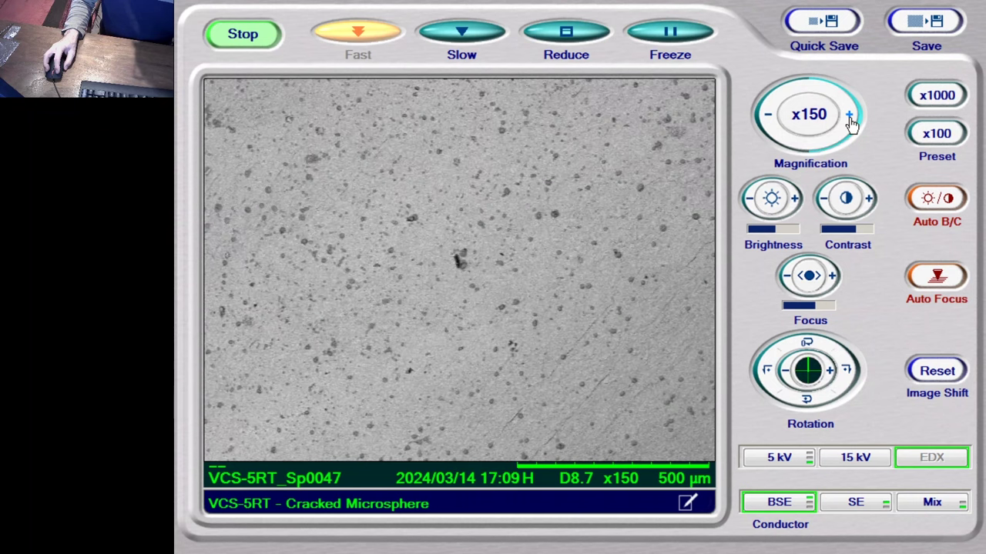
pyautogui.click(849, 116)
pyautogui.click(849, 115)
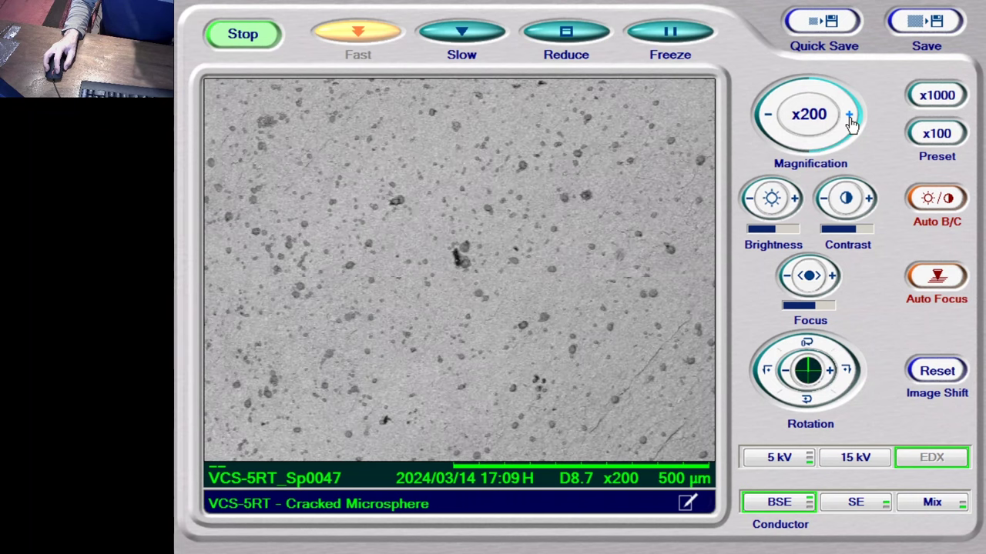
pyautogui.click(920, 27)
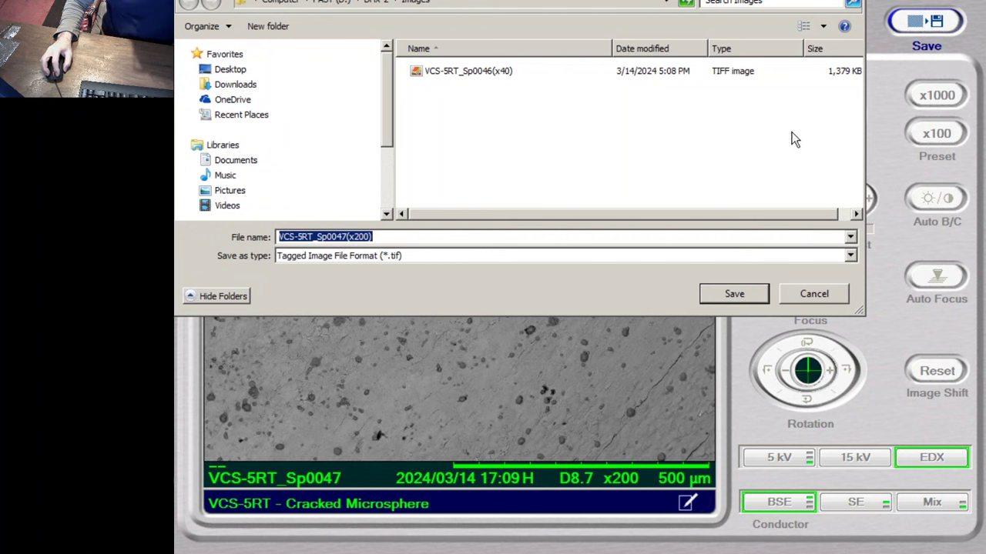
pyautogui.click(734, 294)
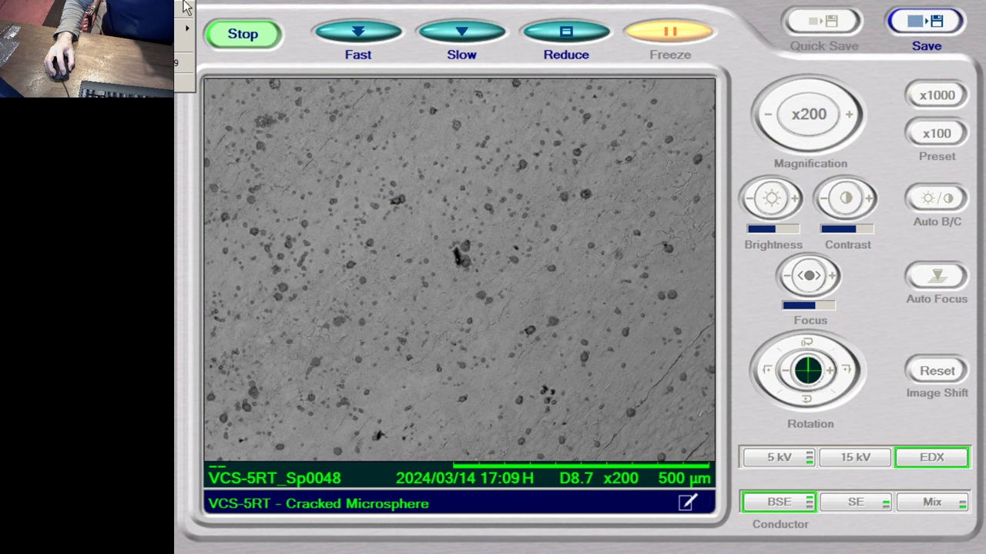
# Dismiss the open menu, then capture and save another x200 image as VCS-5RT_Sp0048(x200).
pyautogui.moveTo(276, 4)
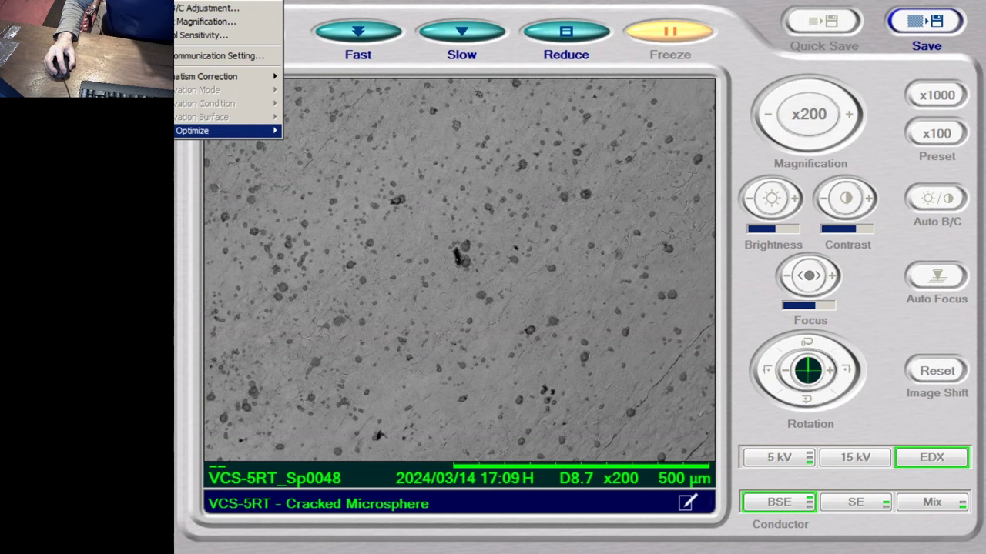
pyautogui.press('Escape')
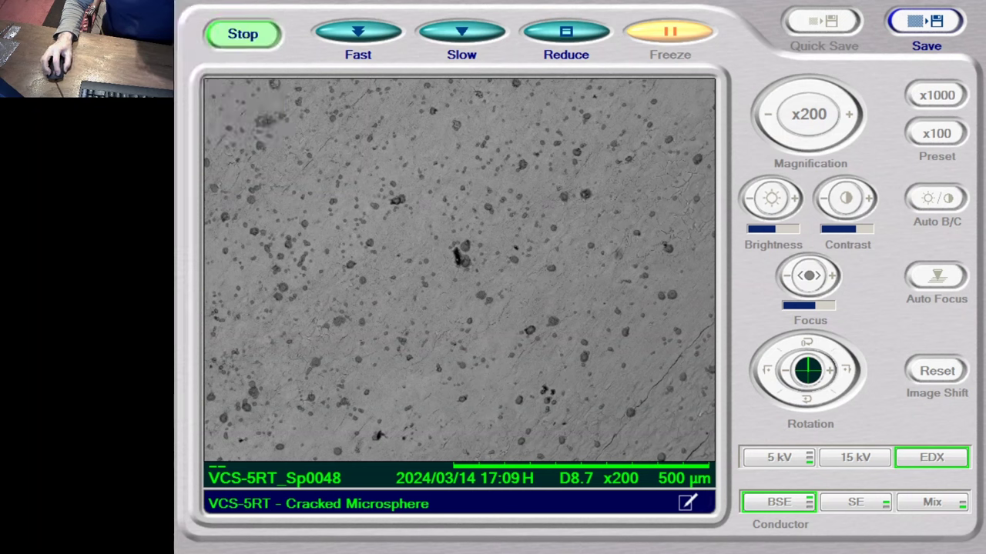
pyautogui.click(944, 18)
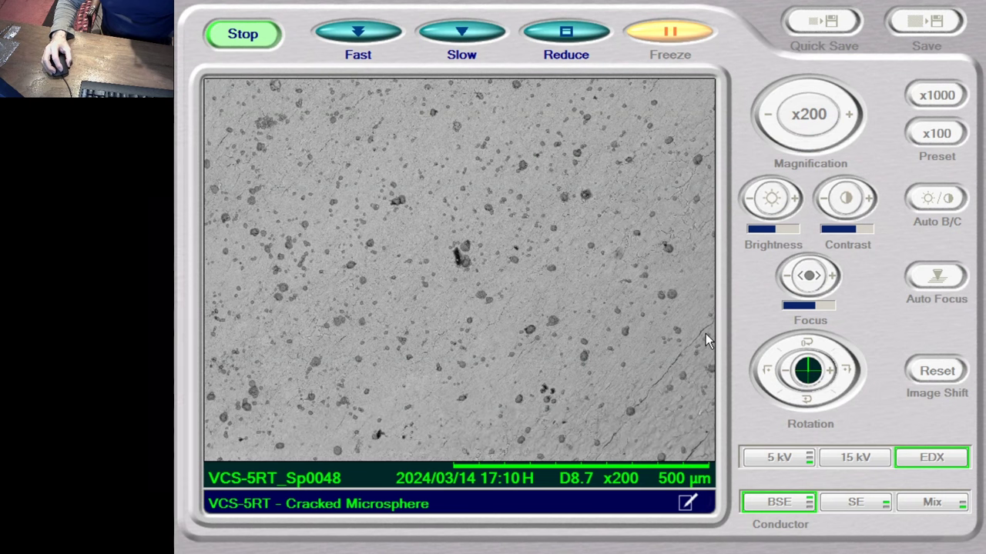
pyautogui.hotkey('ctrl', 's')
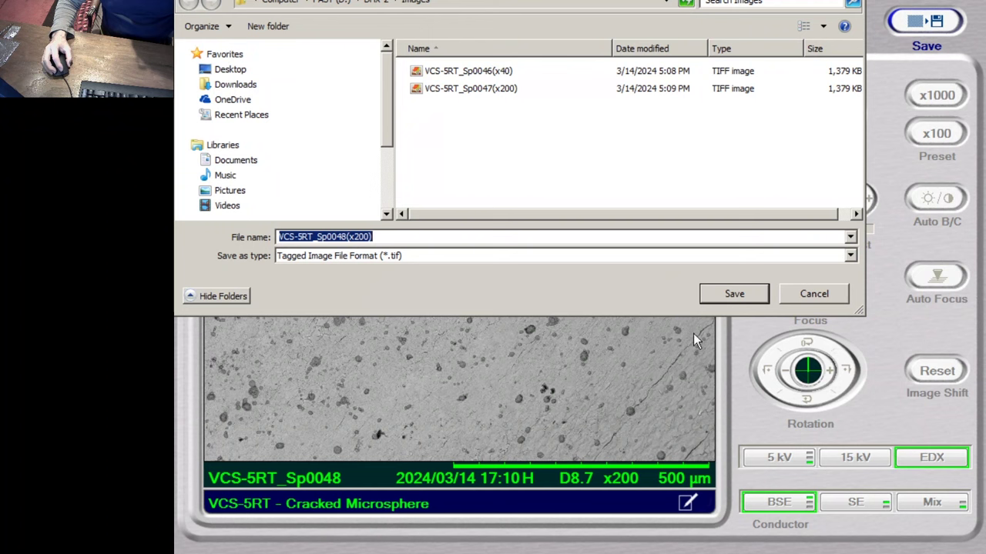
pyautogui.click(727, 286)
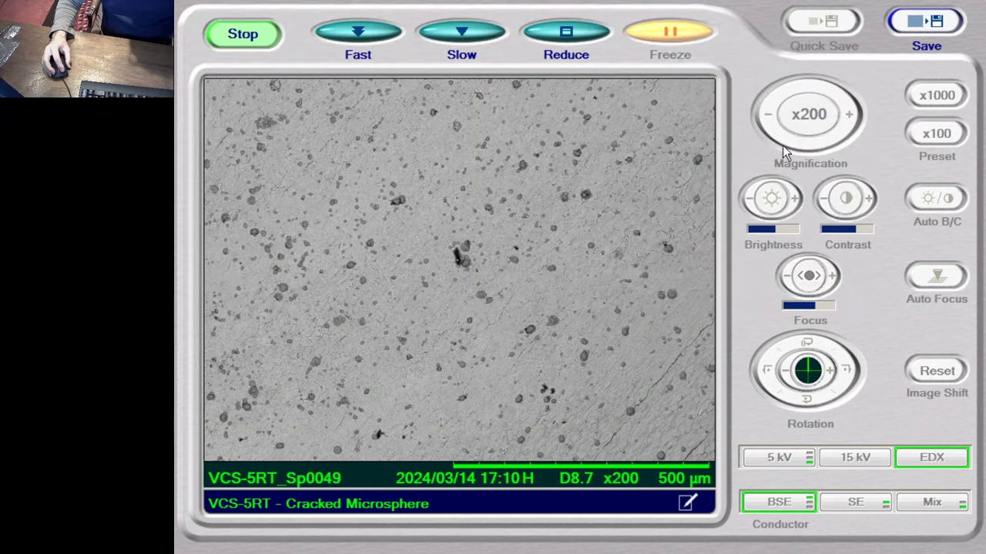
# Resume fast live scanning and raise the magnification to x500.
pyautogui.click(379, 44)
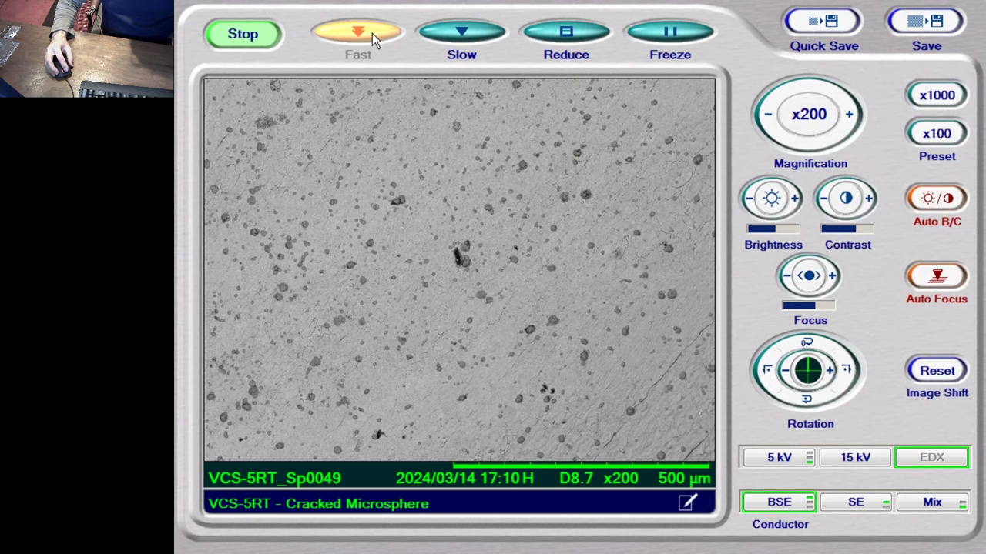
pyautogui.click(849, 116)
pyautogui.click(849, 116)
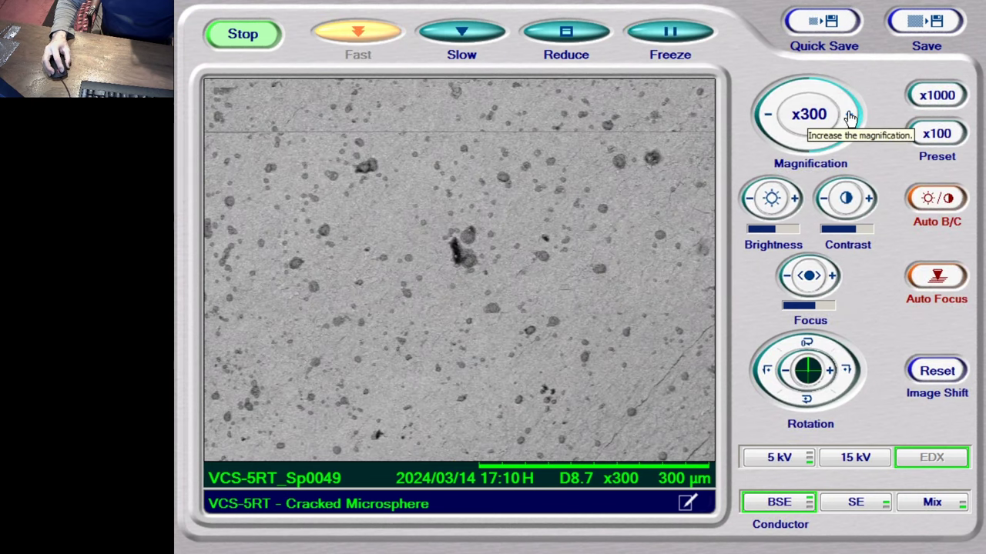
pyautogui.click(849, 115)
pyautogui.click(849, 116)
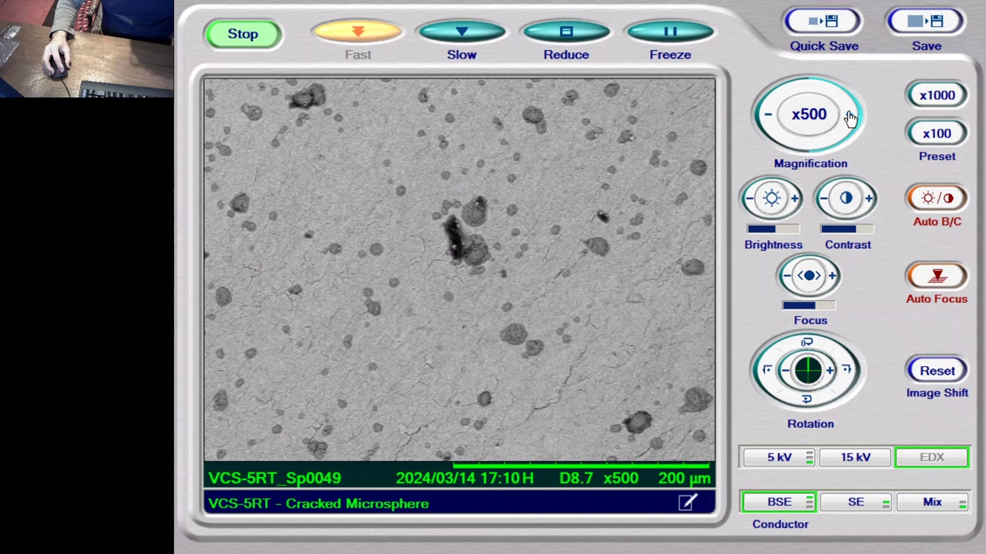
# Raise the magnification to x1000 and auto-focus on the cracked area.
pyautogui.click(849, 116)
pyautogui.click(849, 115)
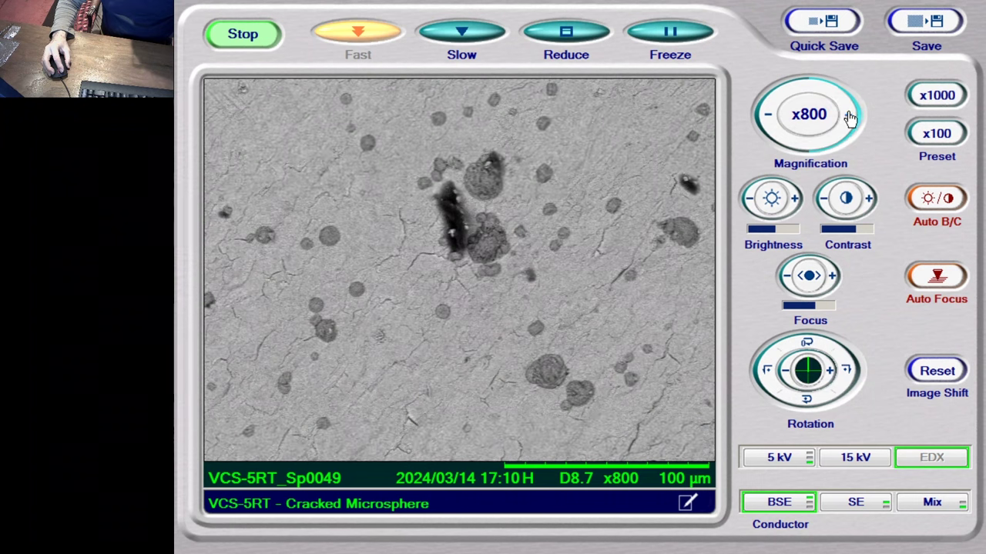
pyautogui.click(849, 115)
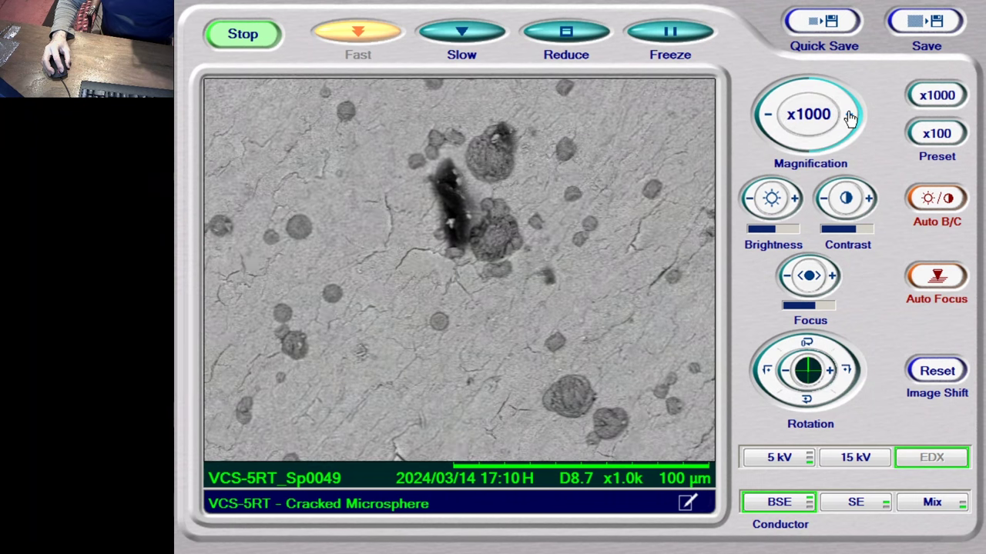
pyautogui.click(938, 278)
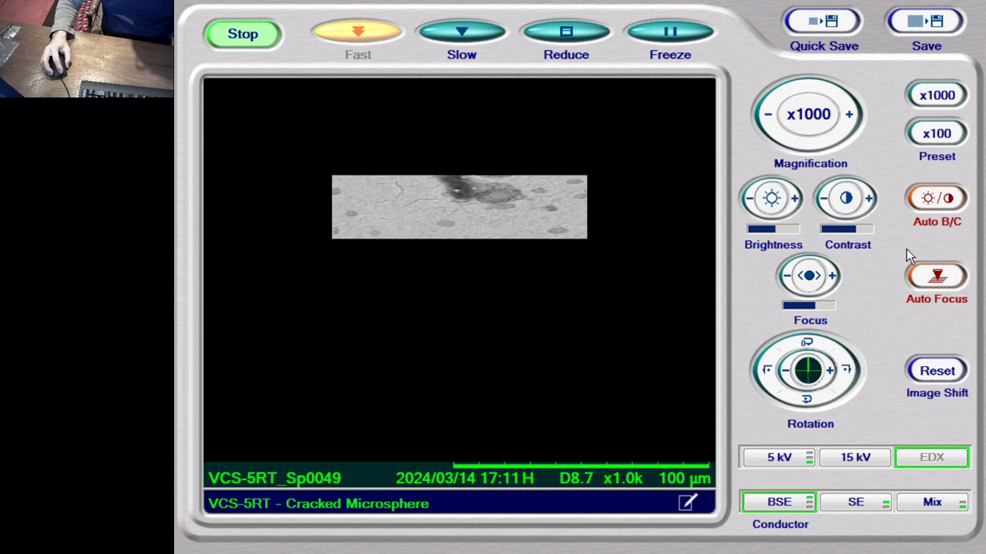
# Auto-adjust brightness/contrast, darken slightly, and save the x1000 scan as VCS-5RT_Sp0049(x1.0k).
pyautogui.click(931, 198)
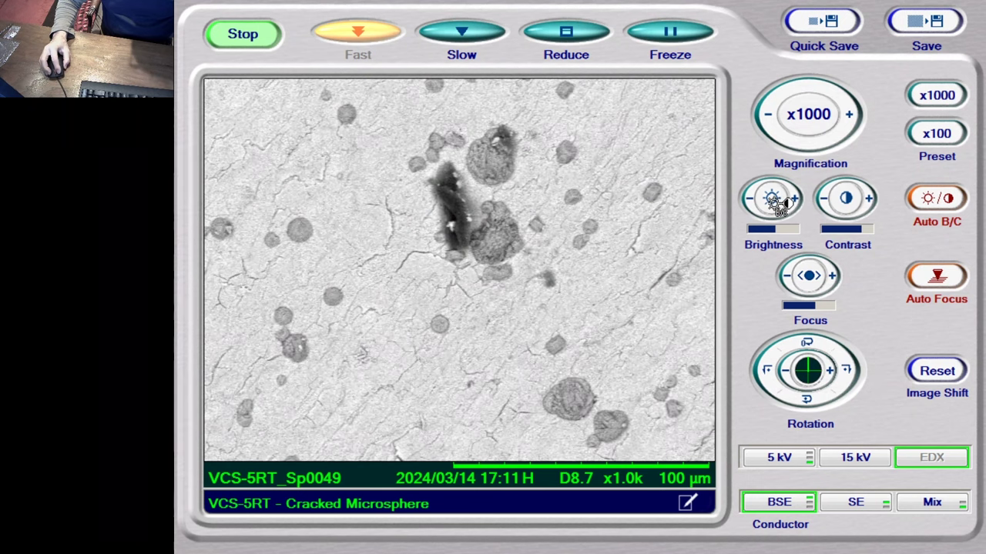
pyautogui.moveTo(777, 204); pyautogui.dragTo(745, 206)
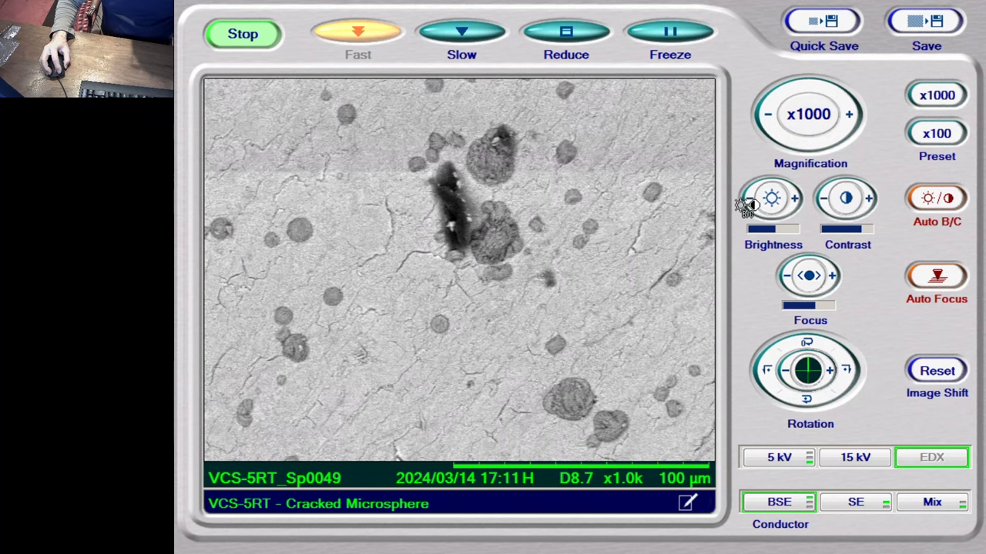
pyautogui.click(924, 23)
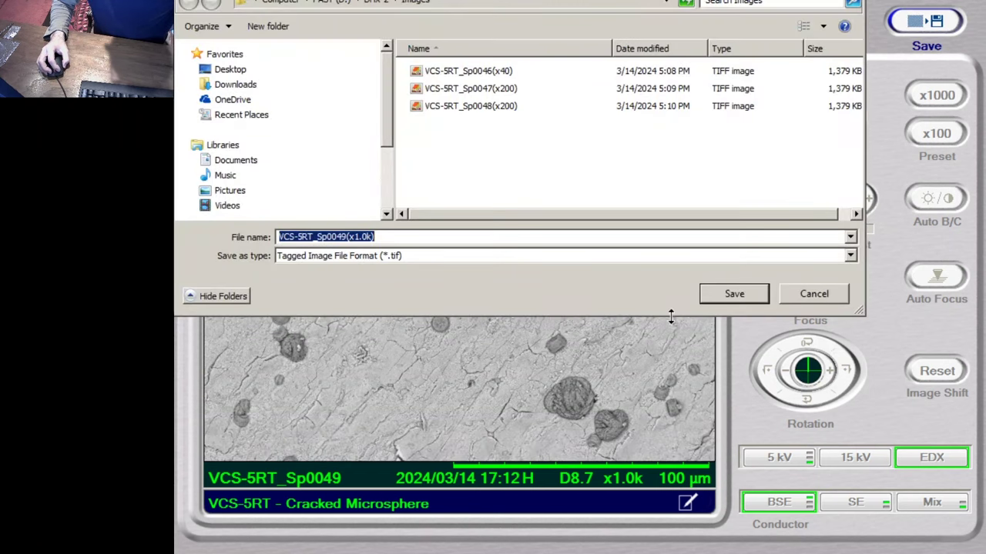
pyautogui.click(721, 294)
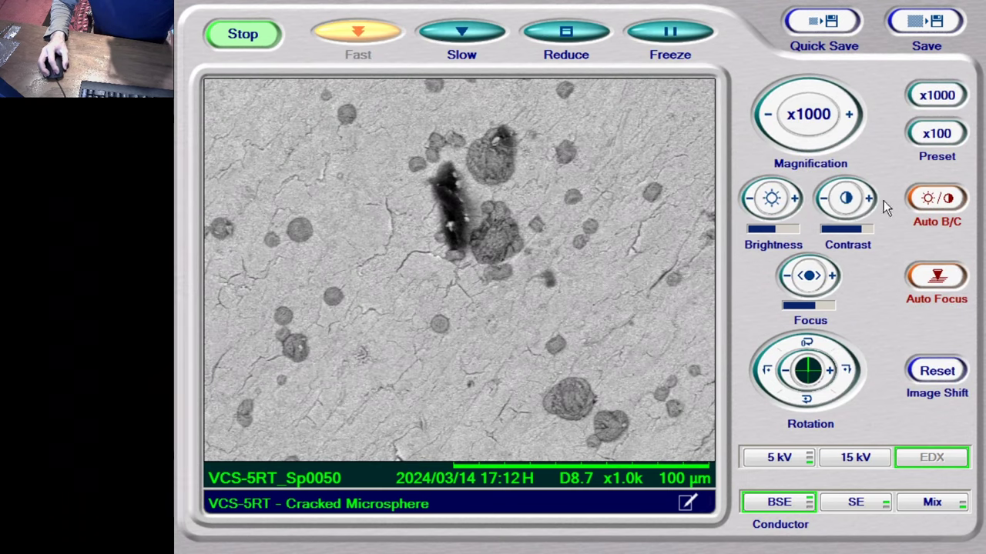
# Raise the live magnification past x1500 toward x1800.
pyautogui.click(849, 114)
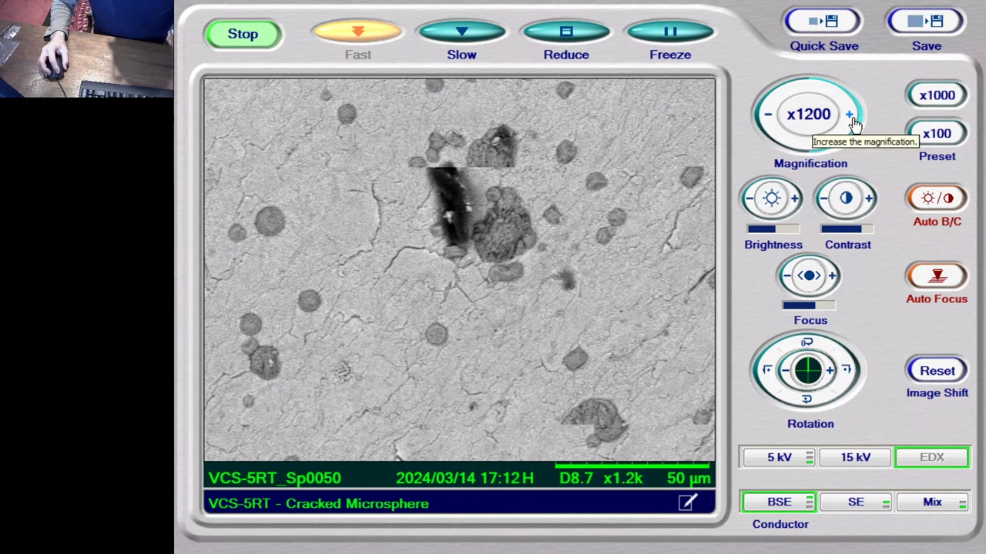
pyautogui.click(849, 114)
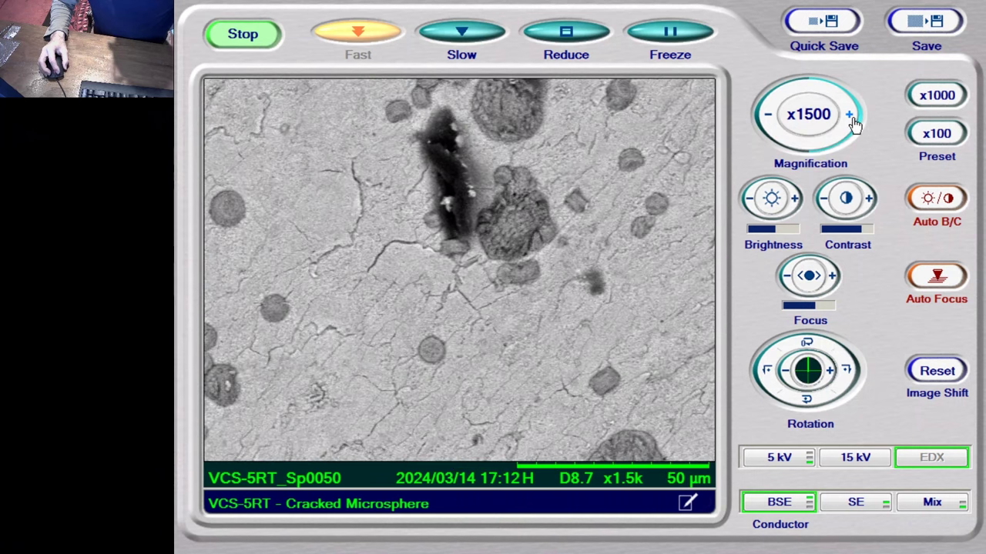
pyautogui.click(850, 115)
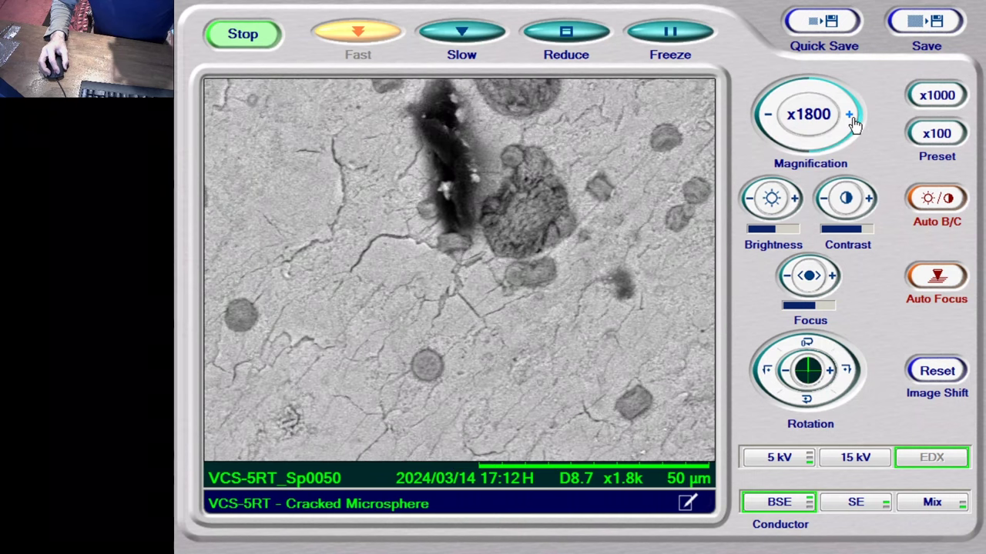